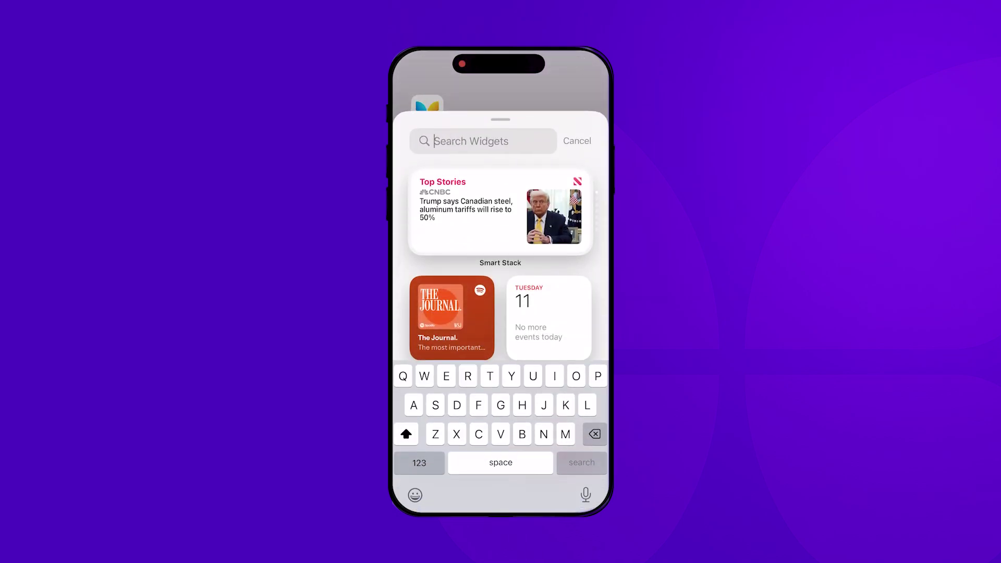
{"action": "type", "text": "B"}
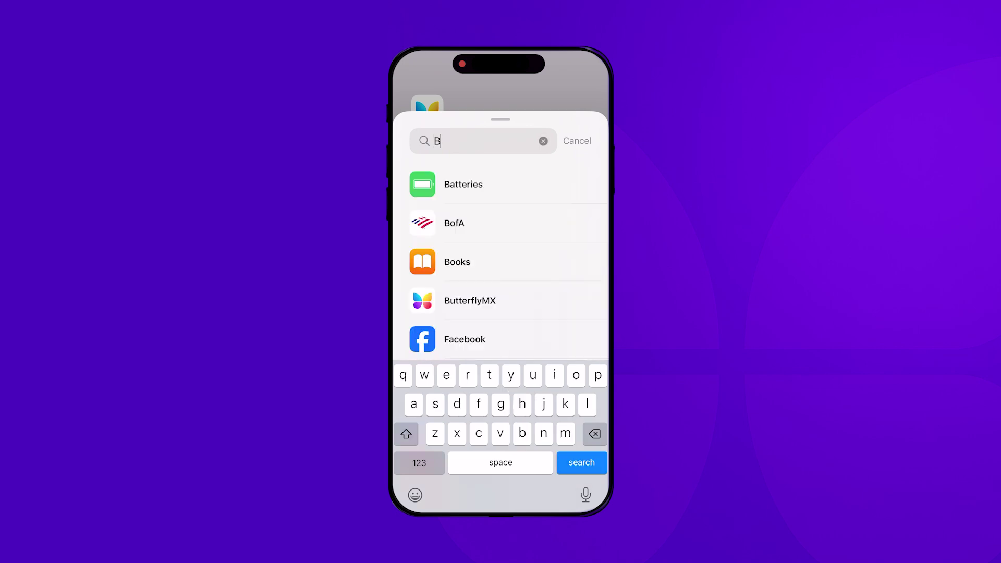
{"action": "type", "text": "u"}
- Select ButterflyMX from the 'Bu' widget search results to preview its Main Entrance unlock widget
{"action": "left_click", "coordinate": [470, 183]}
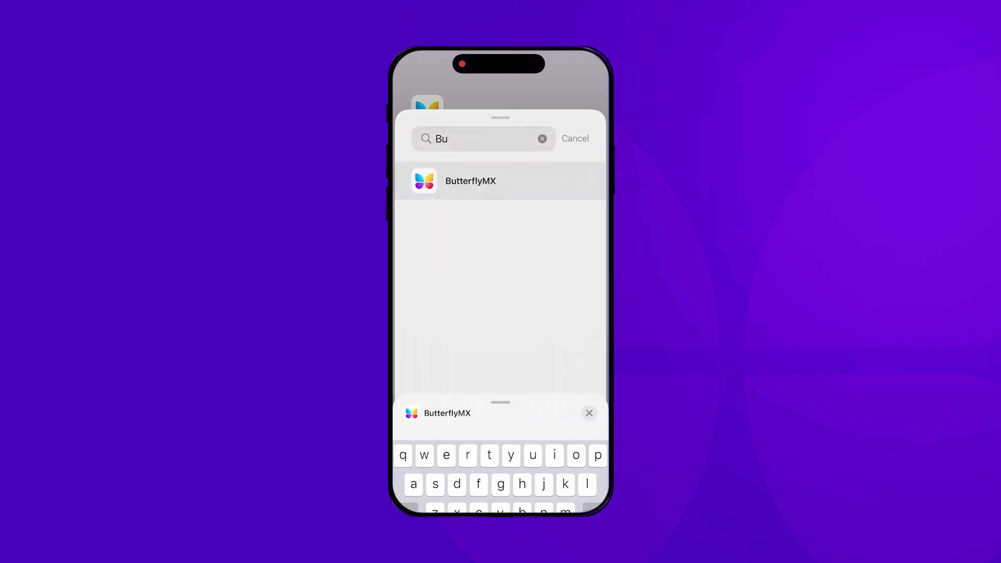